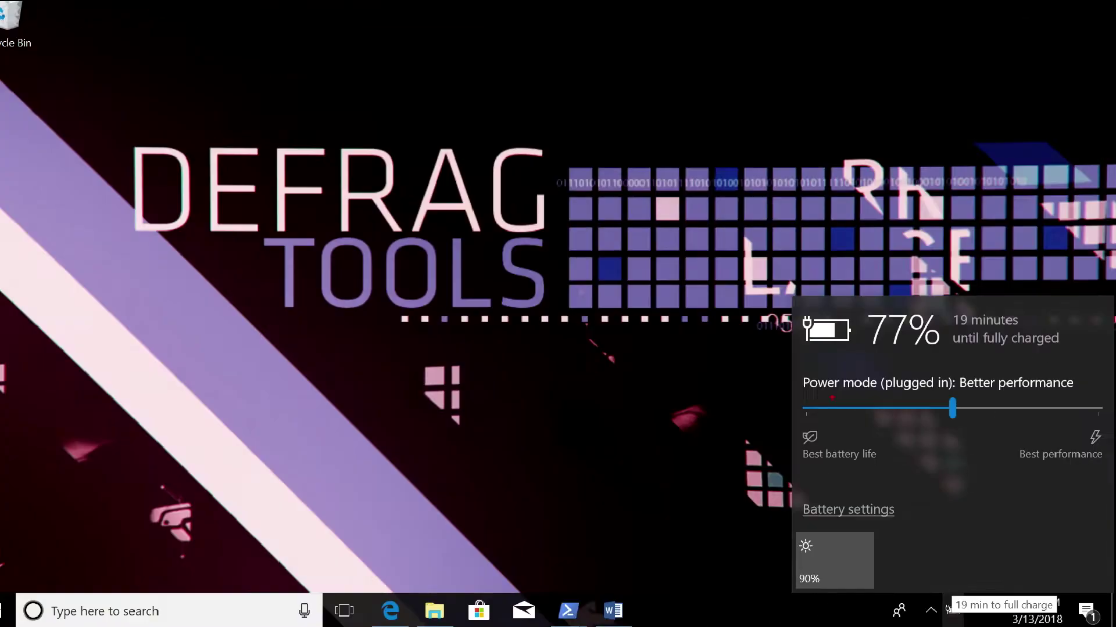
Display the battery status with its power mode slider
key("Escape")
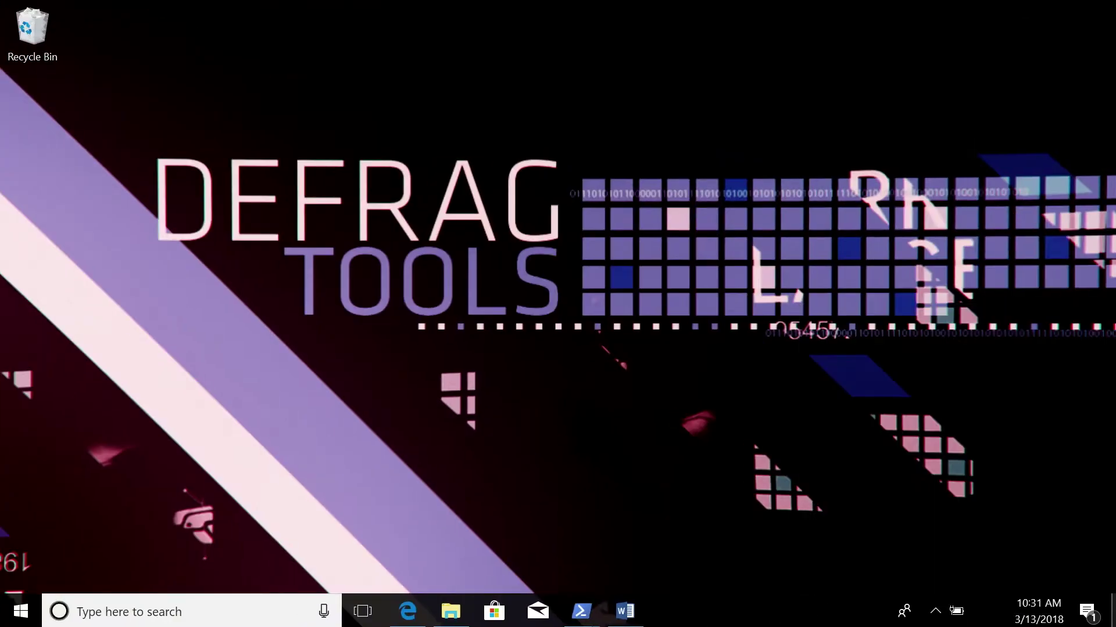
left_click(956, 614)
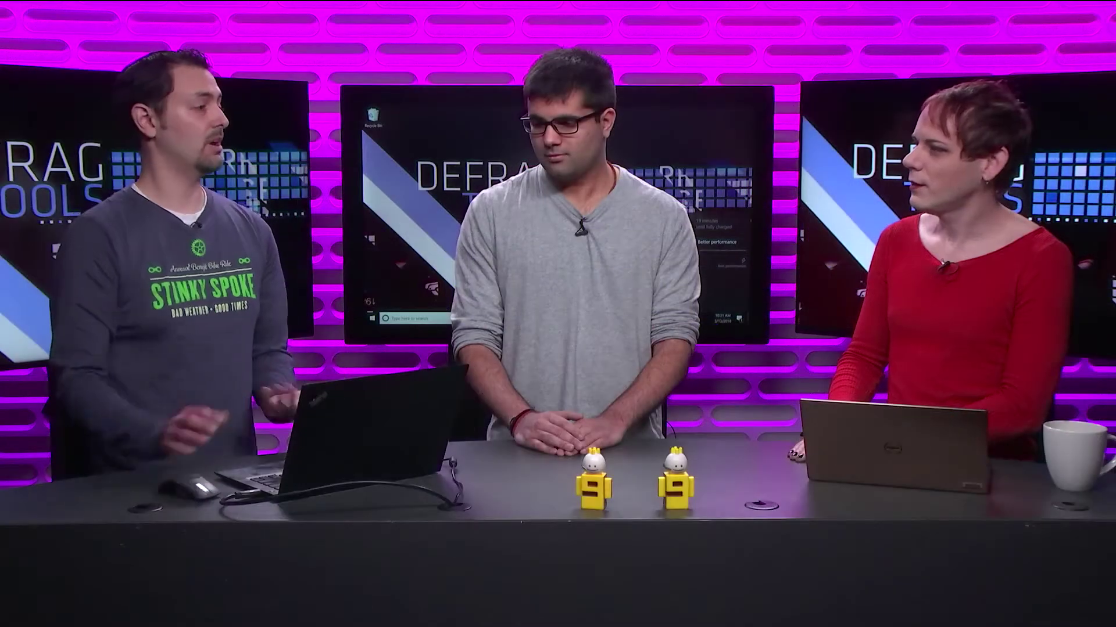
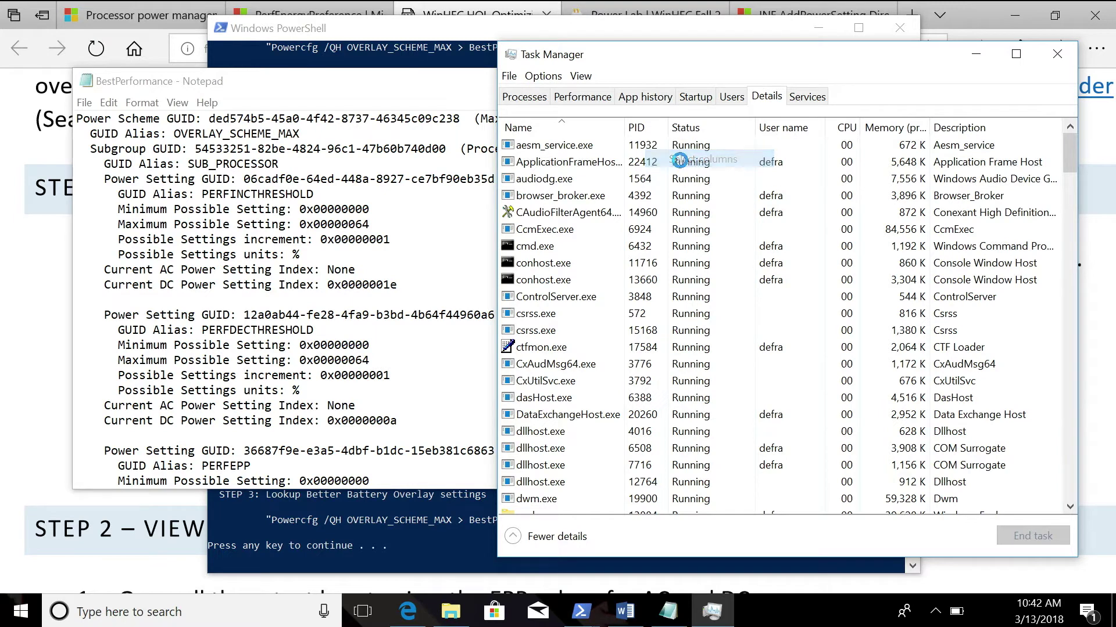
Add the Power Throttling column to the process details, directly after Name, and sort the list by it
left_click_drag(817, 249, 816, 348)
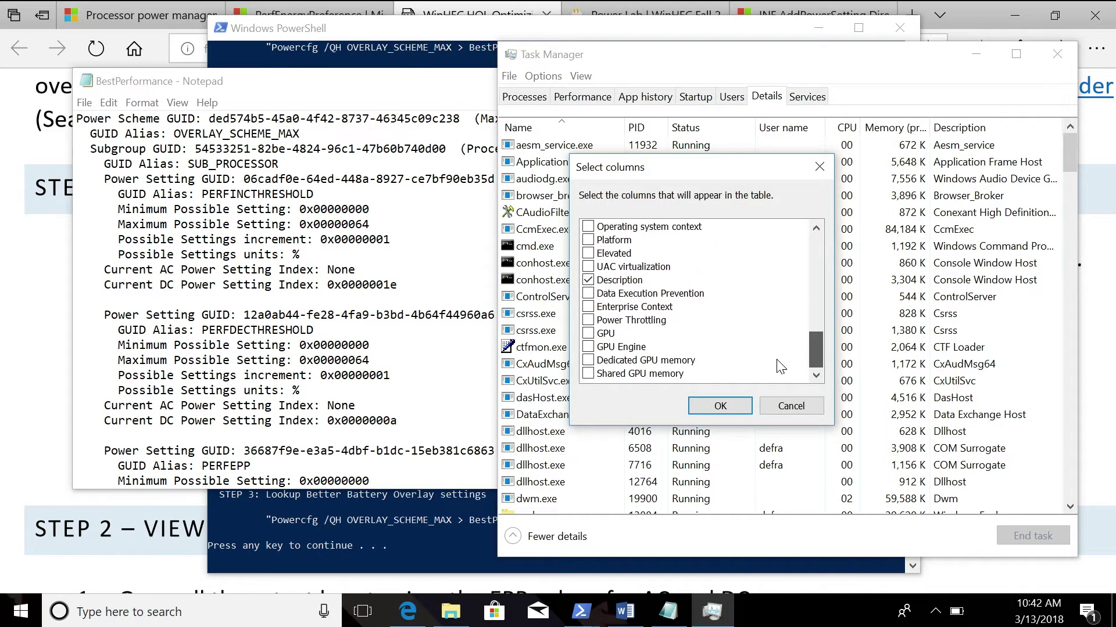
left_click(608, 322)
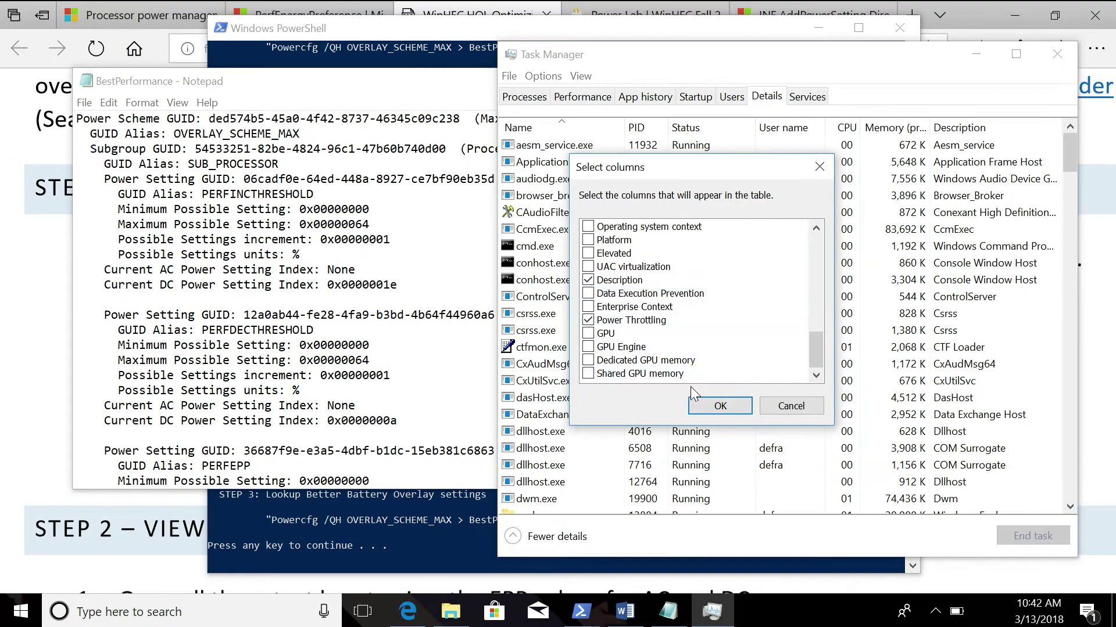
left_click(719, 406)
left_click_drag(1040, 128, 637, 114)
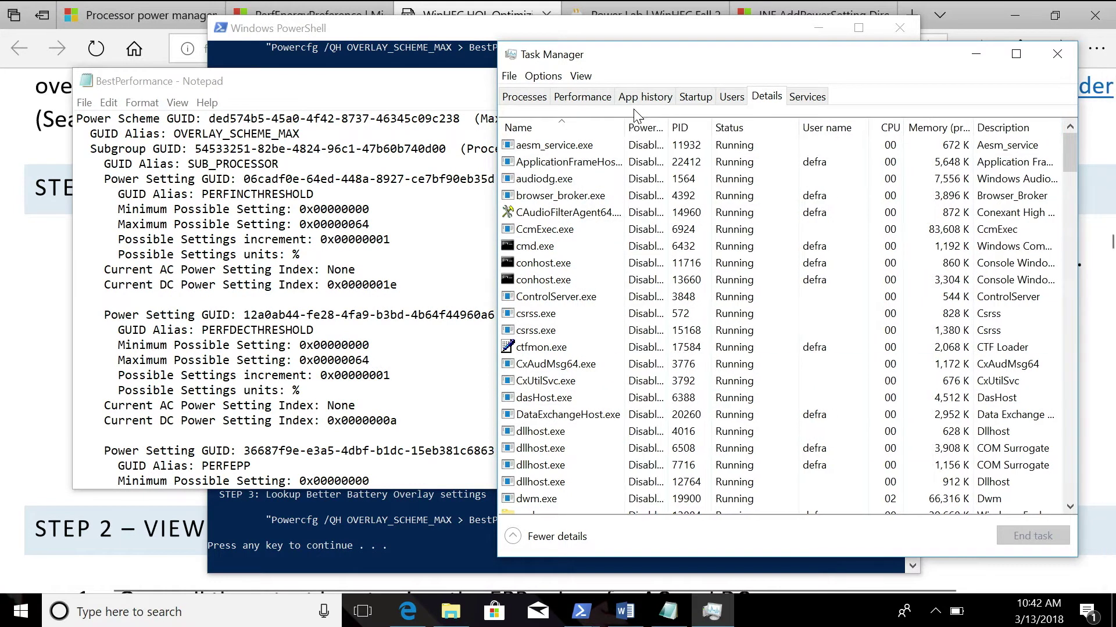
left_click(650, 134)
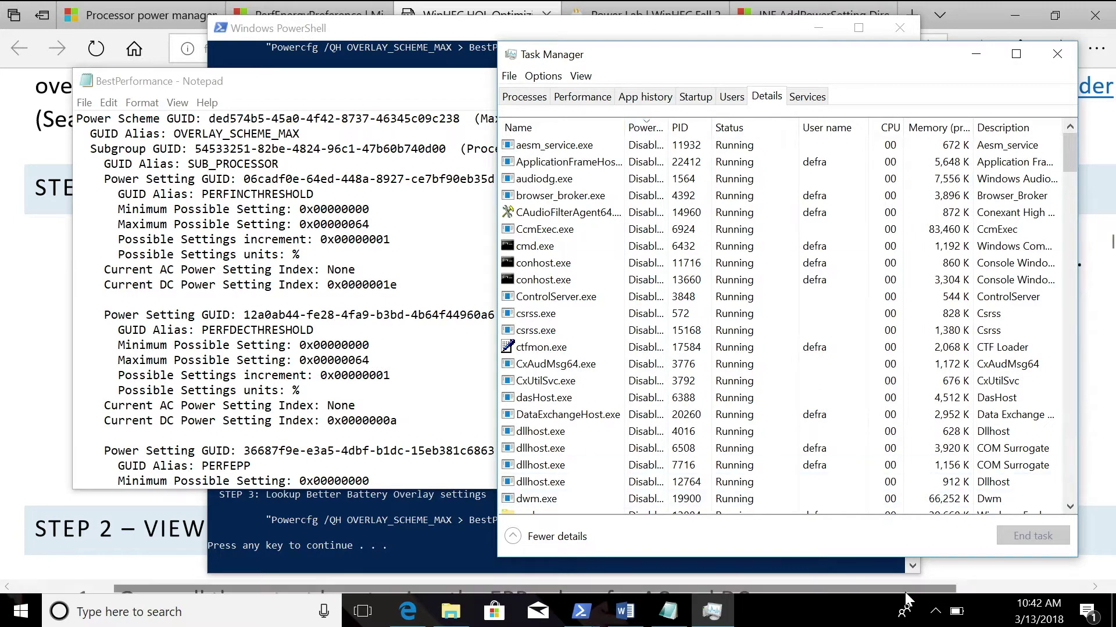
Set the power mode on battery to Better performance and widen the Power Throttling column to show its full text
left_click(956, 611)
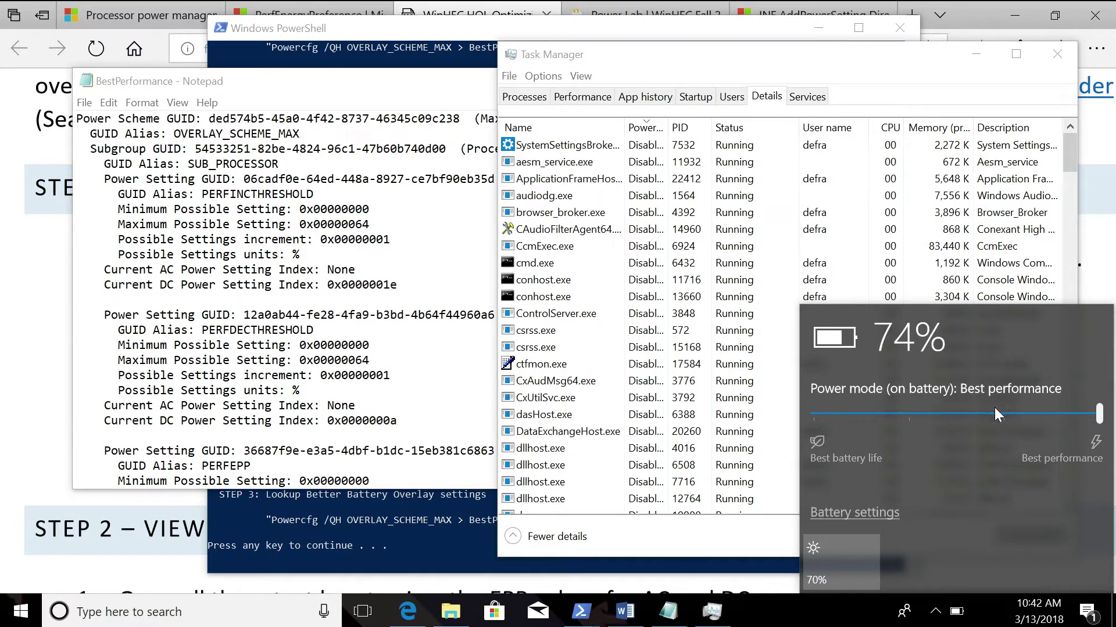
left_click(975, 417)
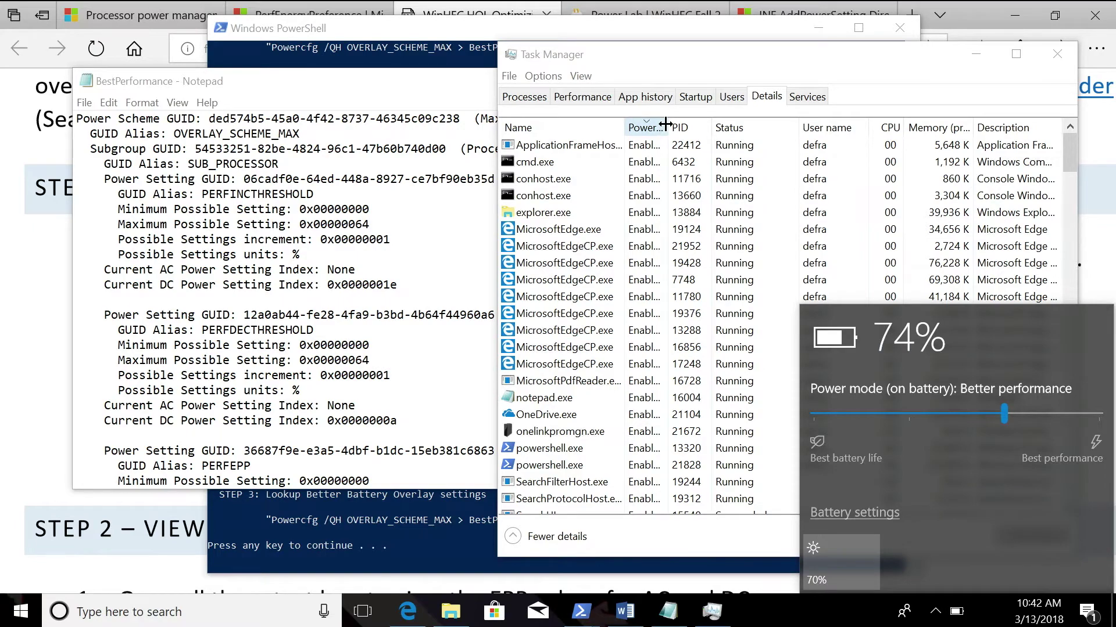
left_click_drag(668, 127, 726, 135)
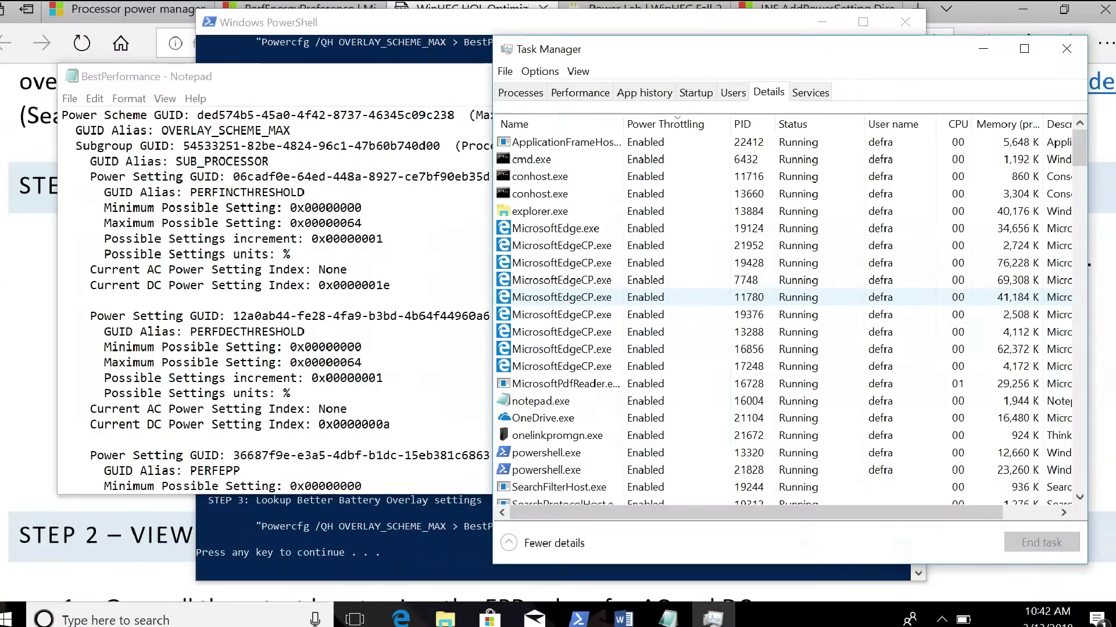
Examine the process list for which processes have power throttling enabled or disabled
left_click(716, 334)
scroll(720, 266, "down", 4)
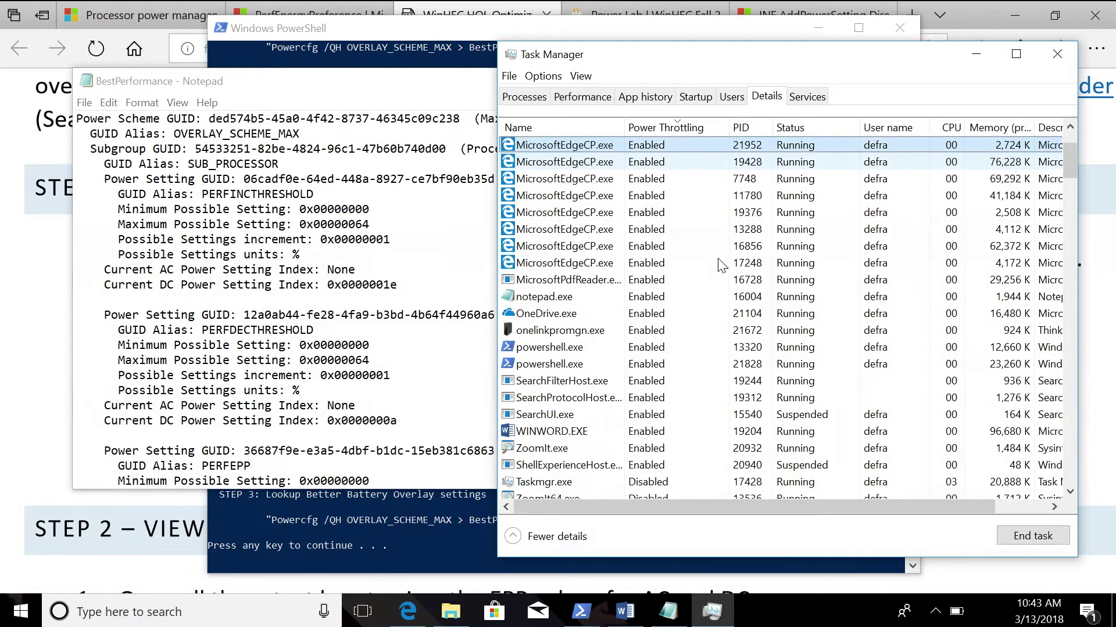
scroll(717, 262, "down", 1)
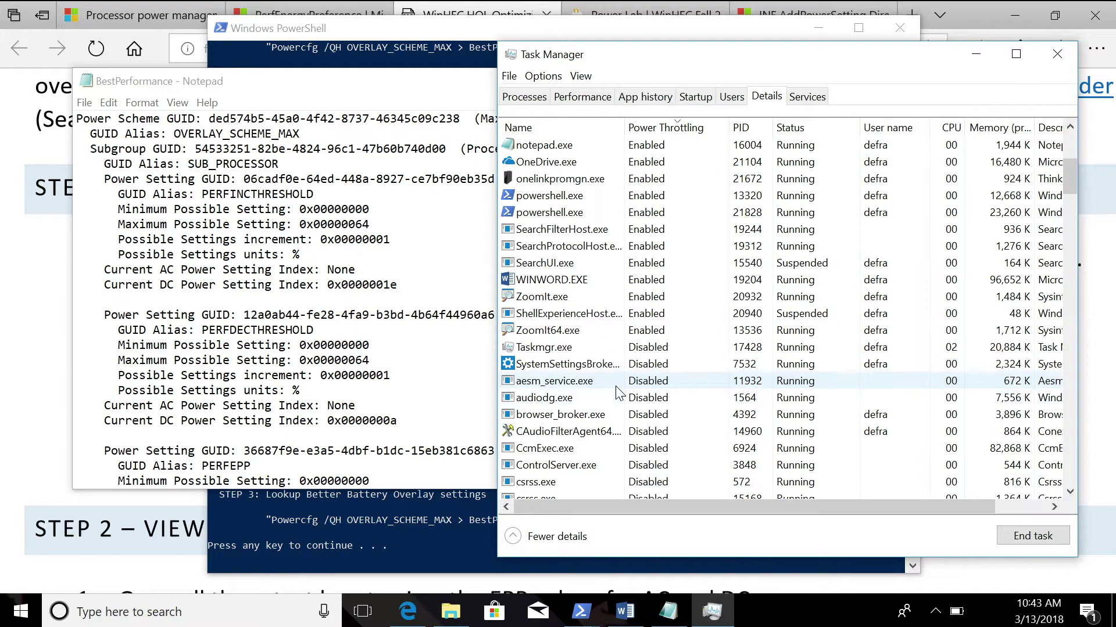
scroll(624, 383, "up", 5)
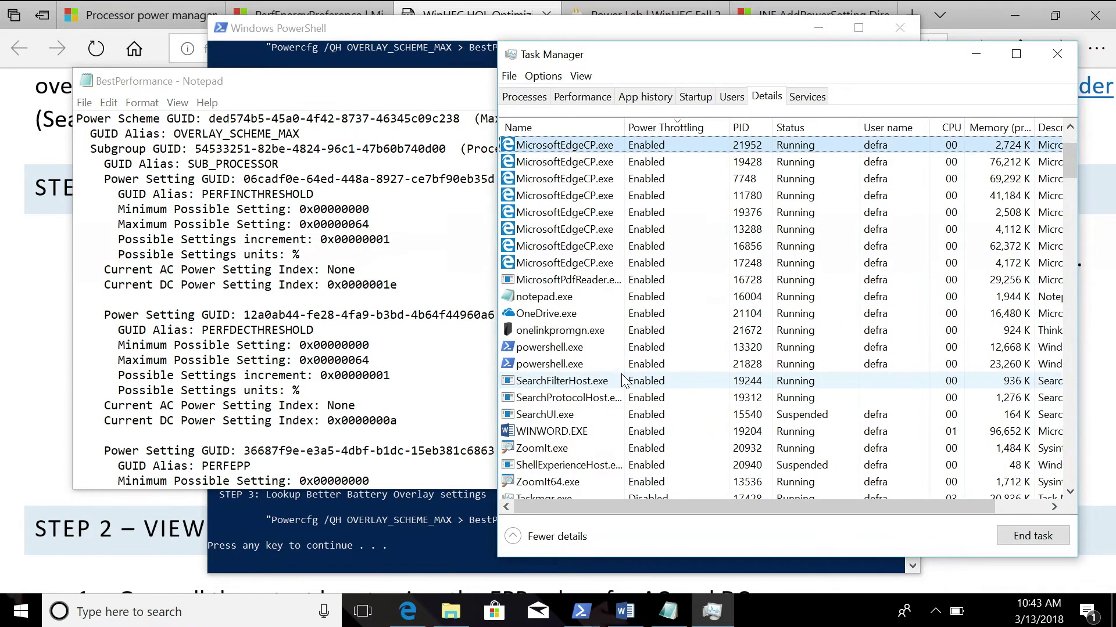
scroll(631, 380, "up", 2)
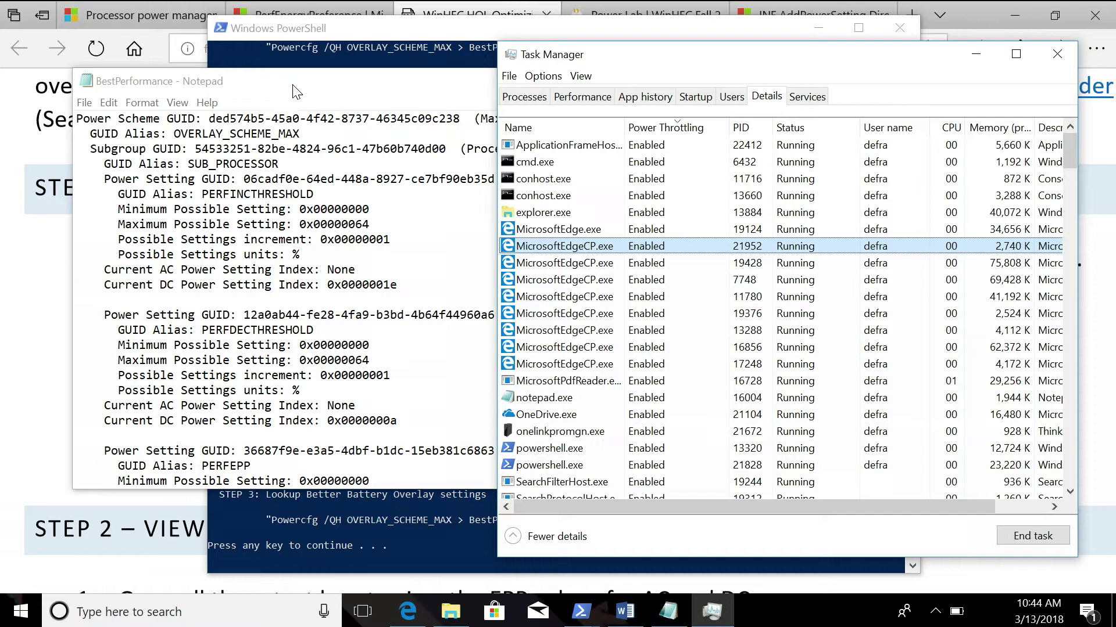
Move the BestPerformance Notepad window clear of the process list and check notepad.exe's throttling state while Notepad has focus
left_click_drag(299, 92, 345, 503)
scroll(737, 344, "down", 1)
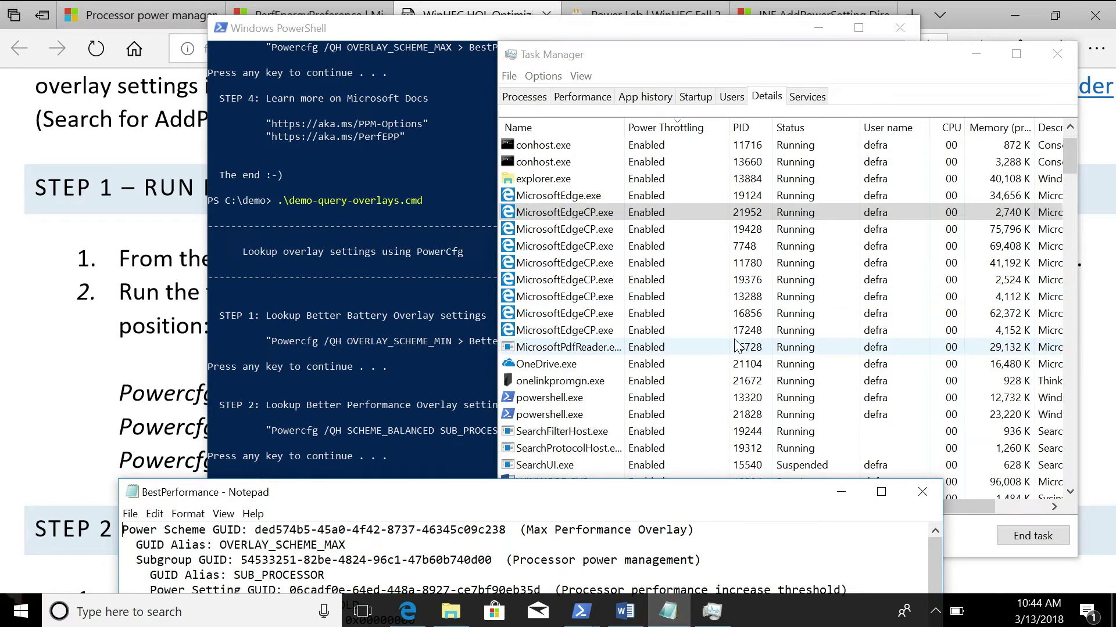
scroll(729, 342, "down", 2)
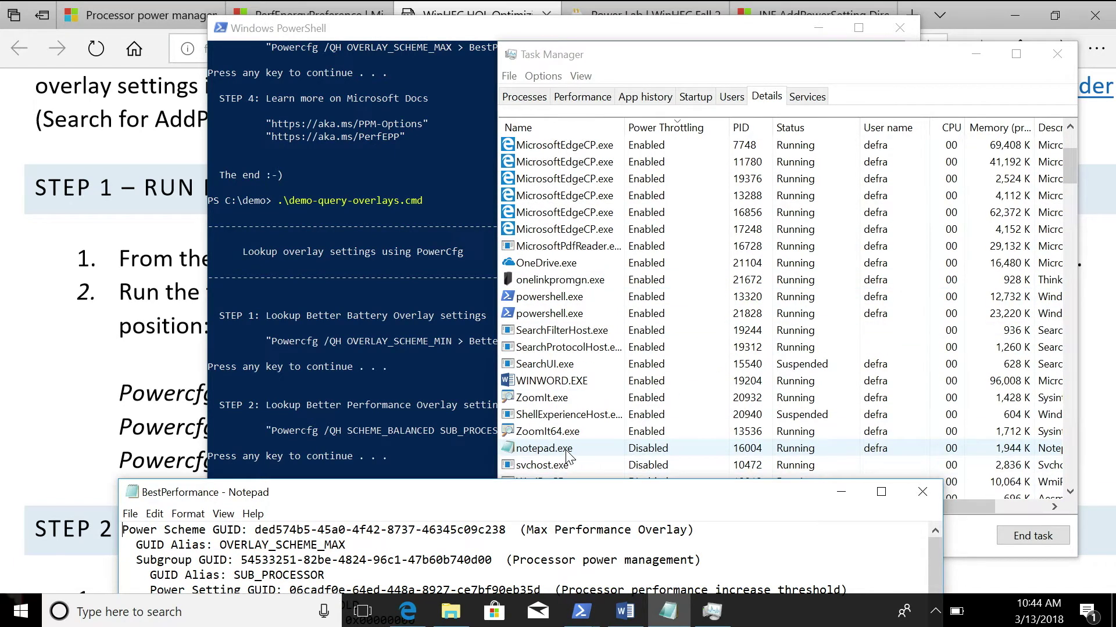
Give Task Manager the focus and check notepad.exe's power throttling state with Notepad in the background
left_click(835, 64)
left_click(836, 145)
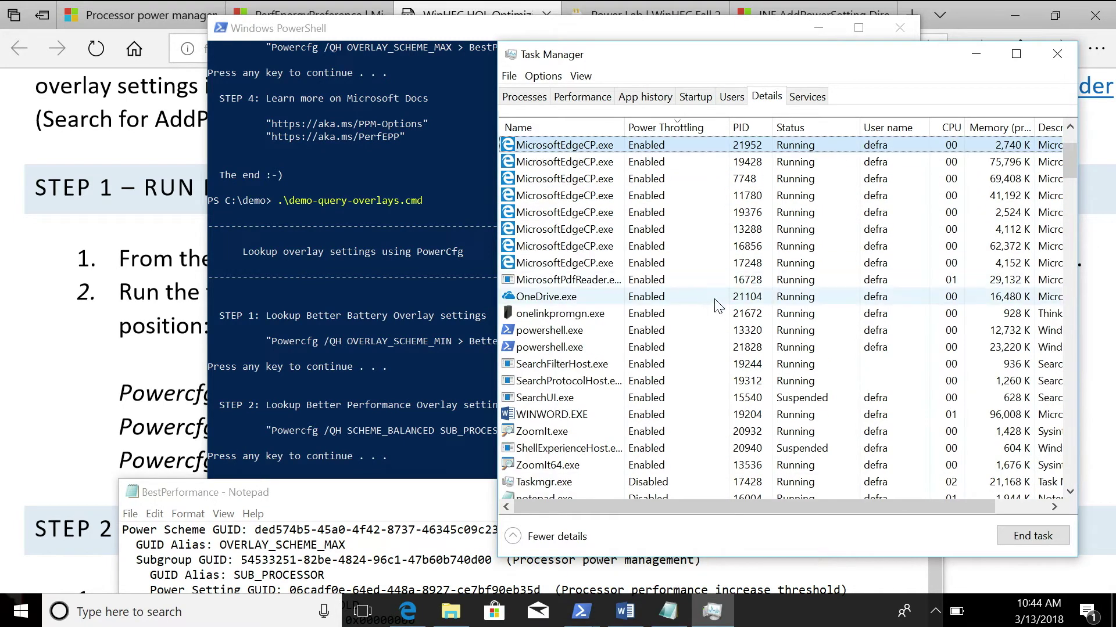
scroll(672, 316, "up", 2)
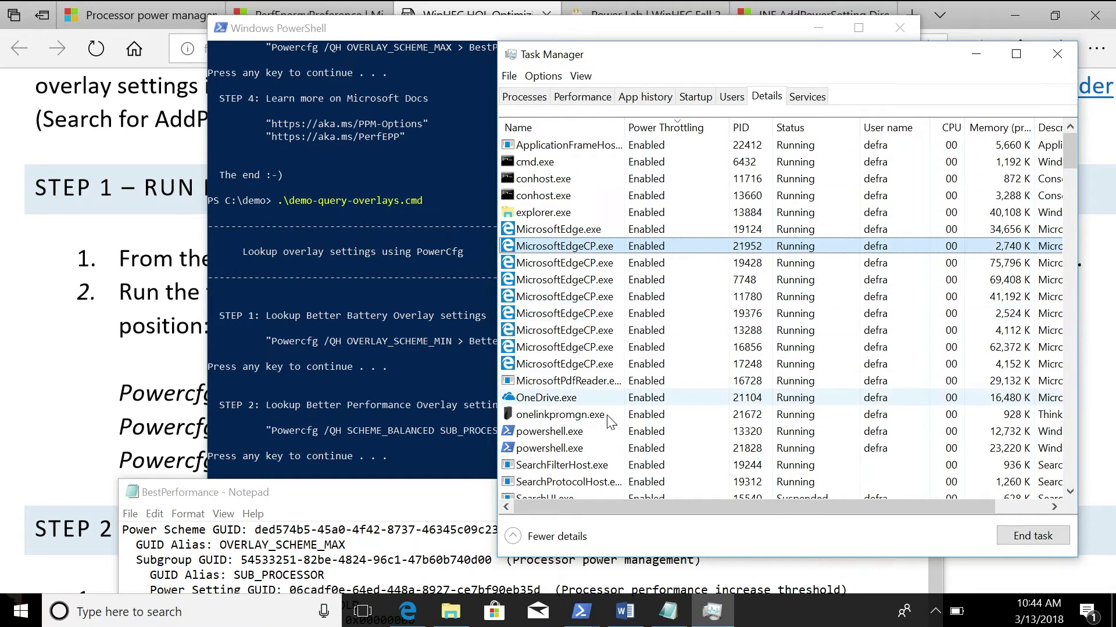
scroll(563, 438, "down", 1)
scroll(567, 438, "down", 4)
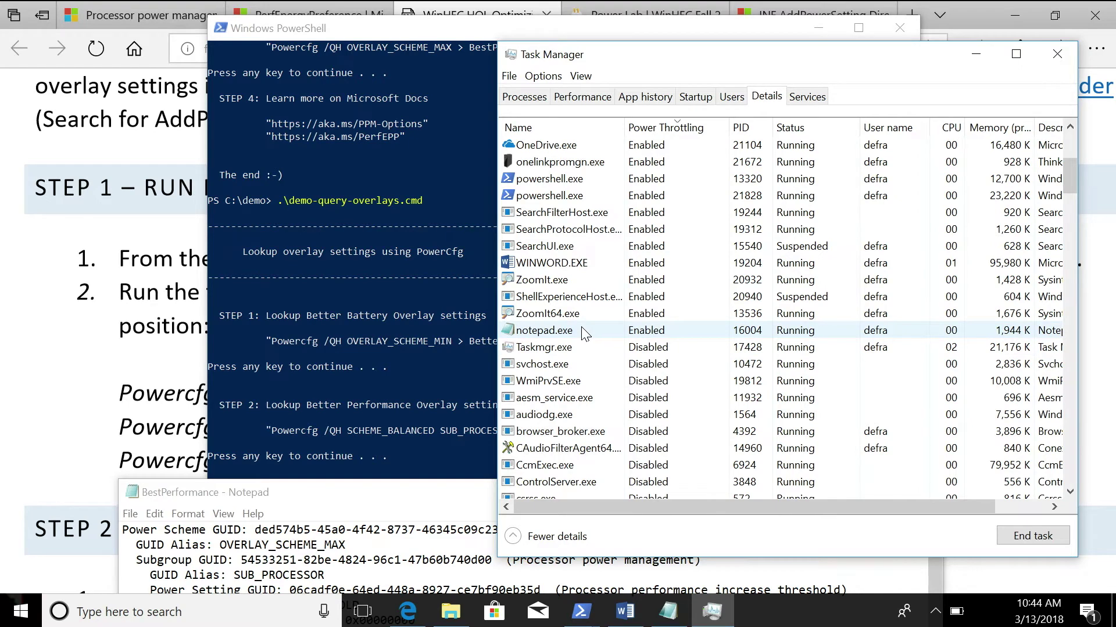
key("ctrl+1")
mouse_move(695, 320)
left_mouse_down()
mouse_move(369, 300)
mouse_move(691, 409)
mouse_move(844, 320)
mouse_move(694, 308)
mouse_move(653, 317)
left_mouse_up()
key("Escape")
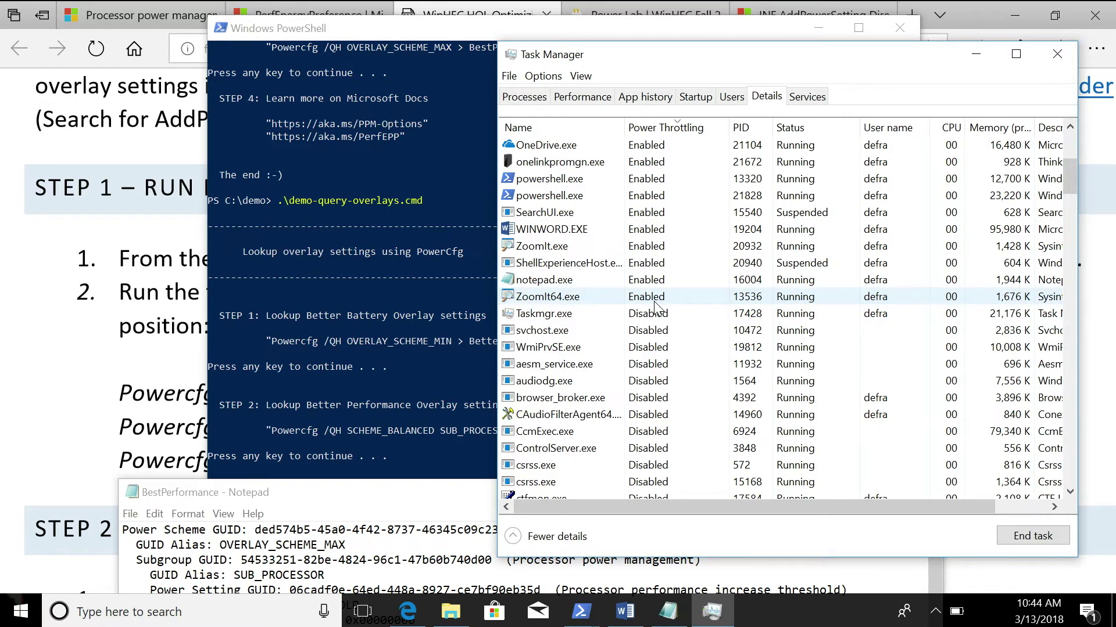
Check the power mode on battery and return to Task Manager's process details
left_click(956, 611)
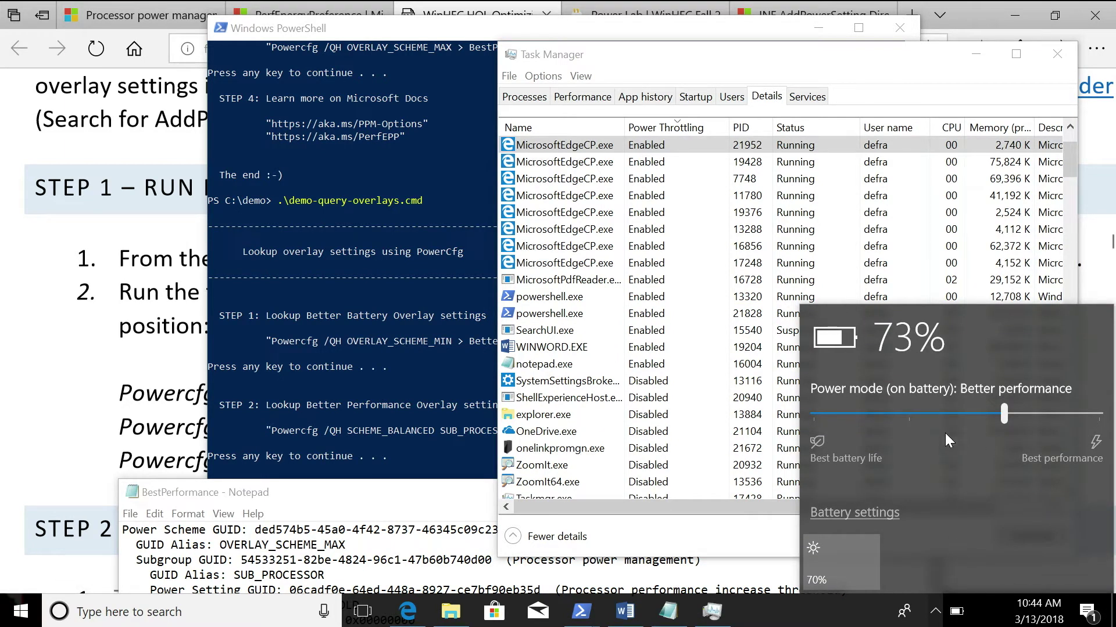
left_click(632, 73)
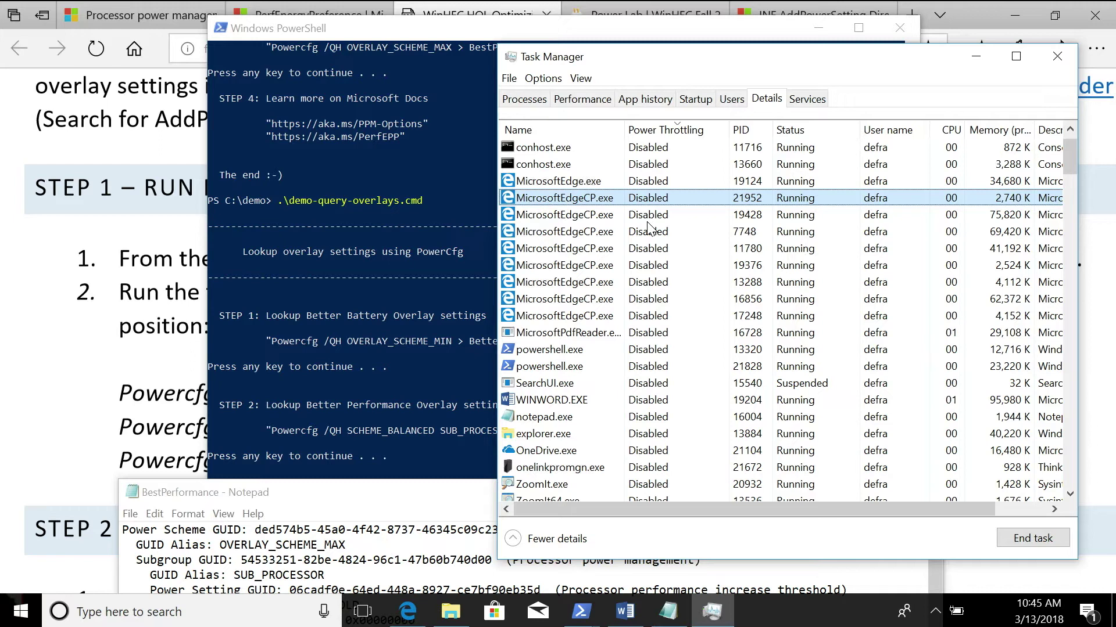
Search for "battery", open the Battery saver system settings and show the battery usage by app
key("super")
type("b")
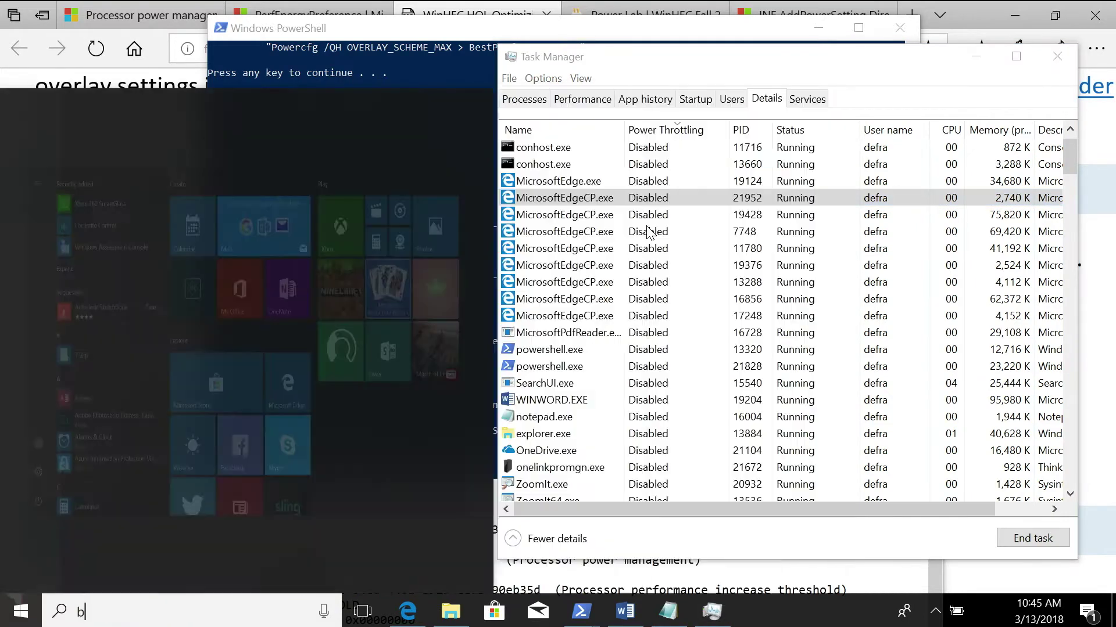
type("att")
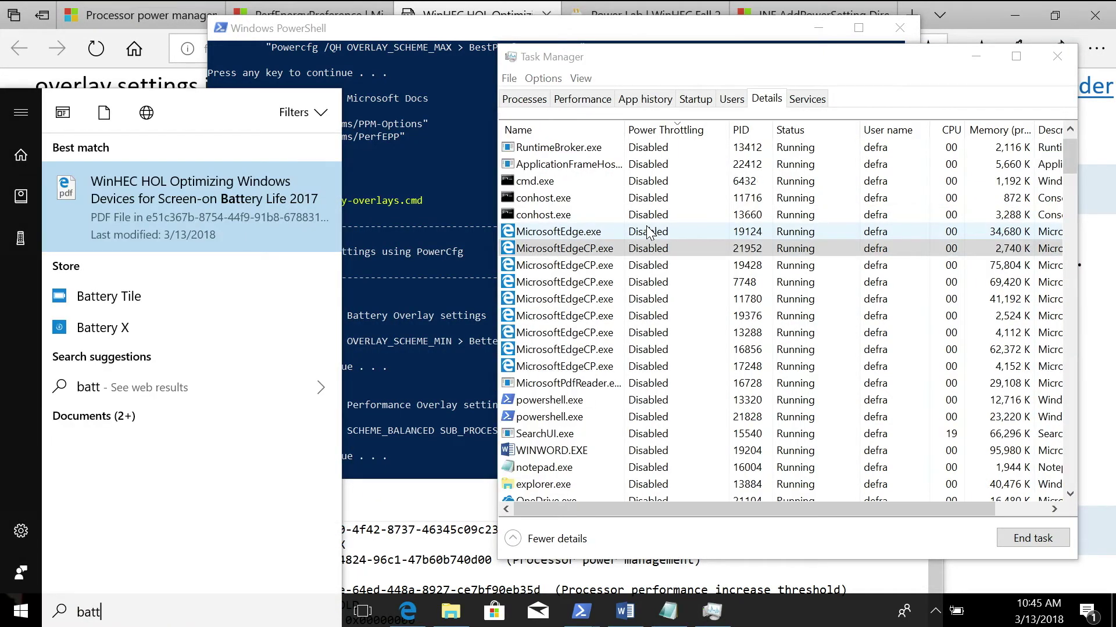
type("ery")
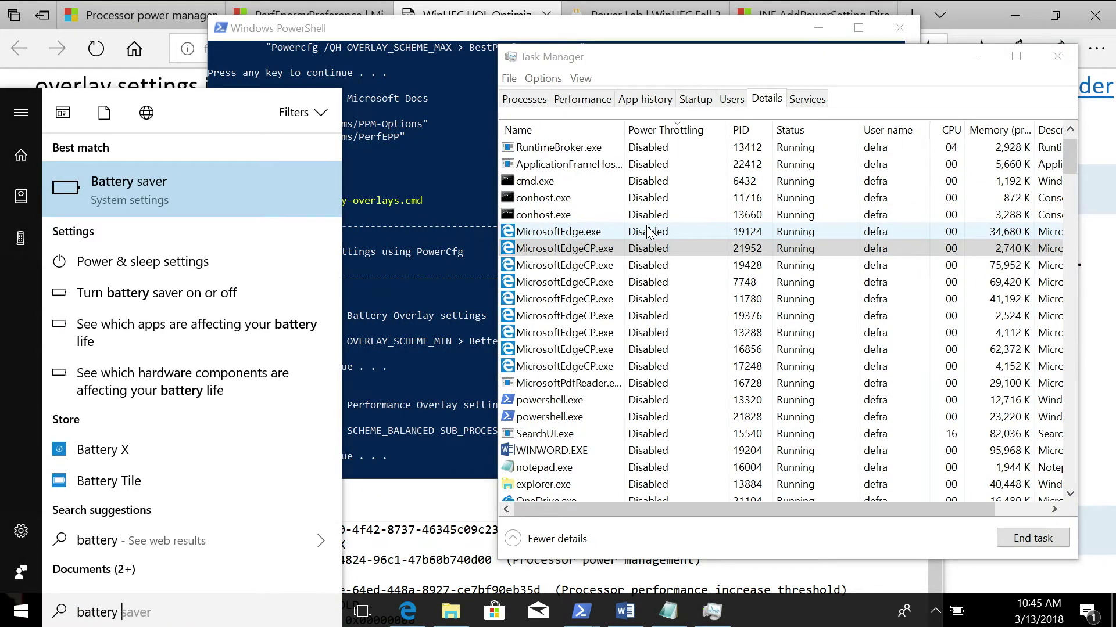
key("Return")
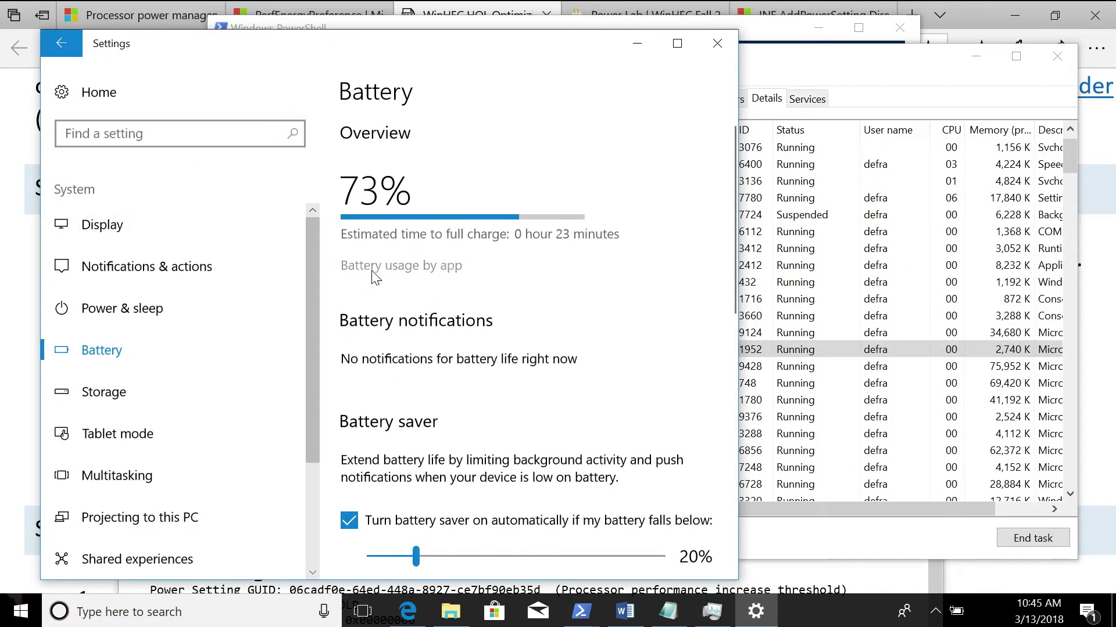
left_click(374, 274)
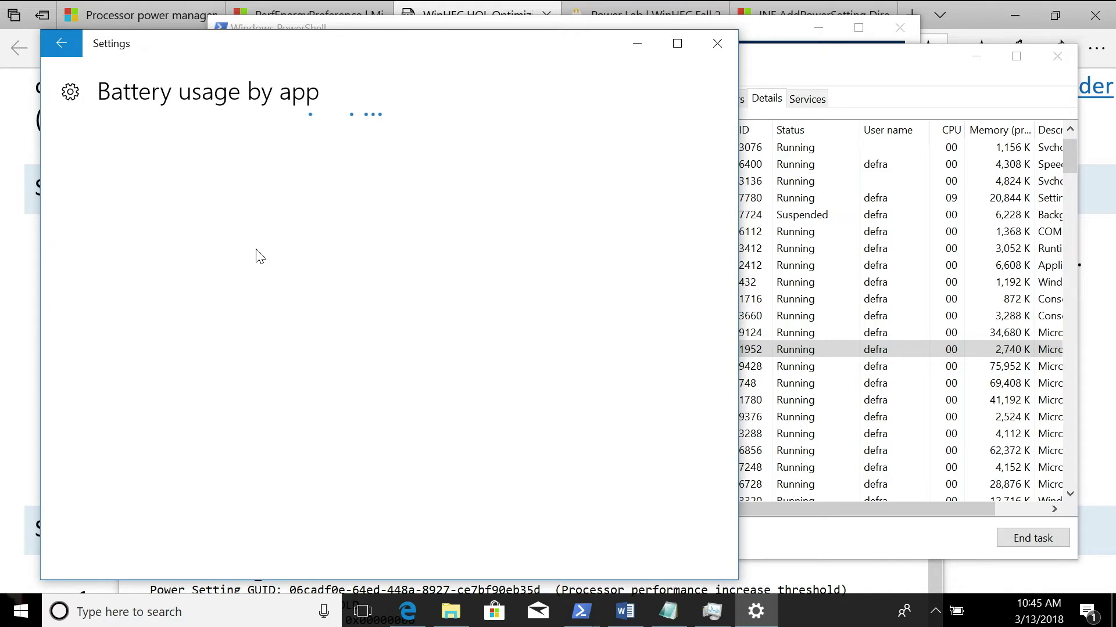
For Microsoft Edge, turn off both Windows deciding when it runs in the background and reducing its background work
left_click(128, 309)
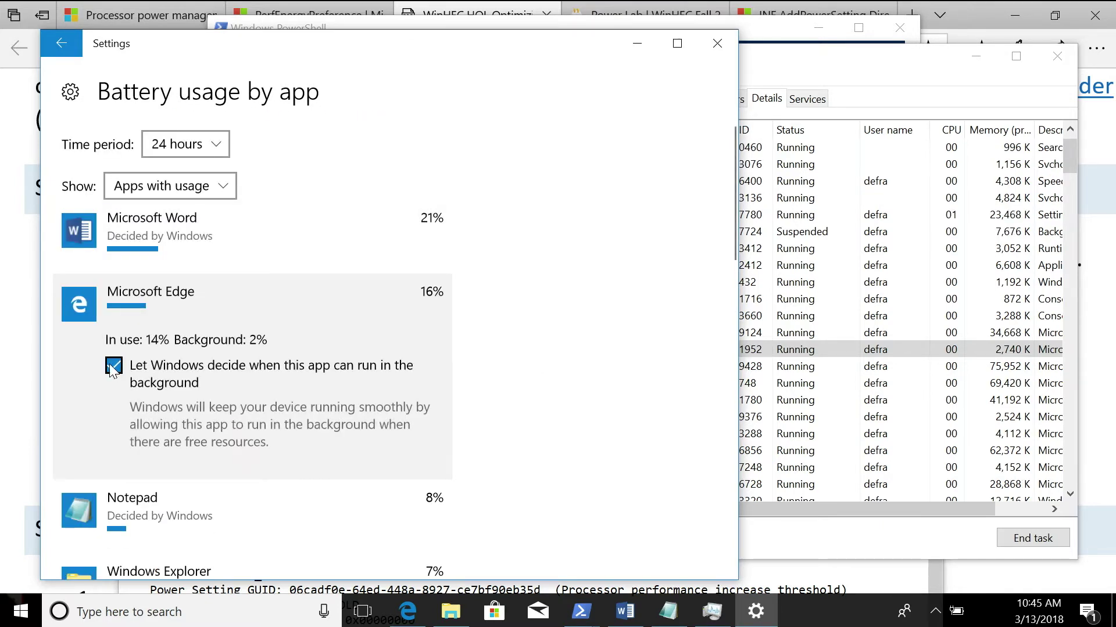
left_click(119, 366)
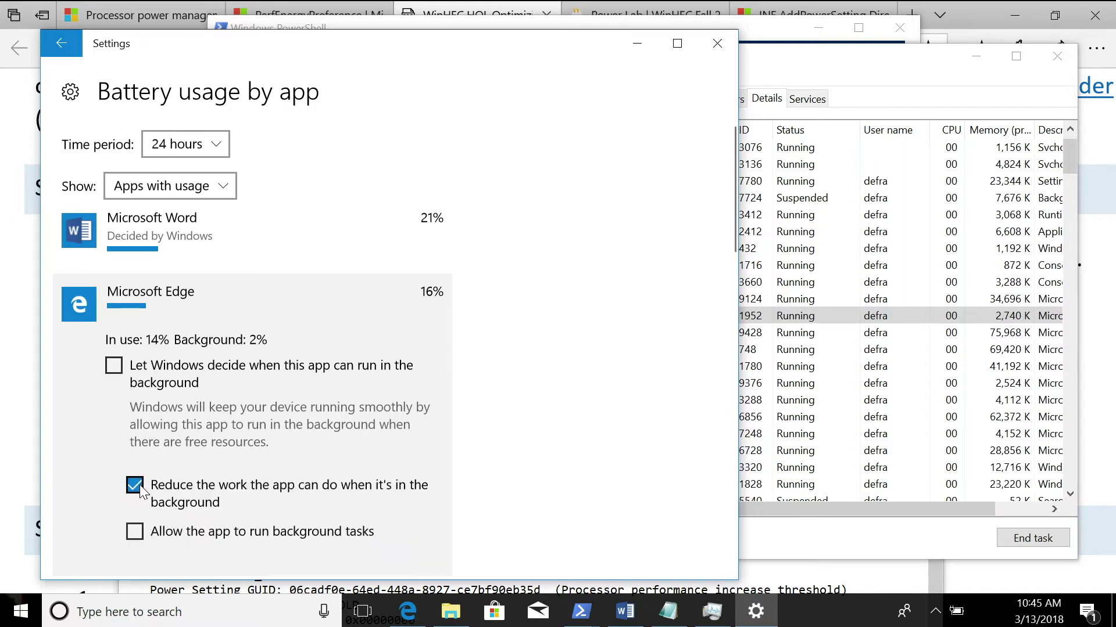
left_click(139, 488)
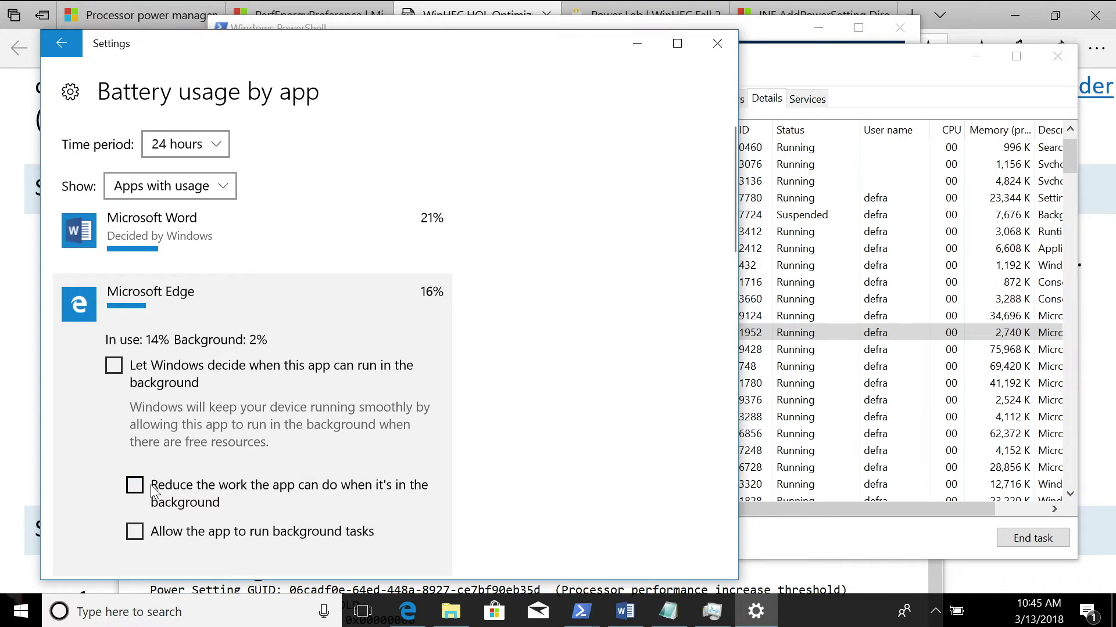
Check the power throttling state of the Microsoft Edge processes in Task Manager
left_click(883, 80)
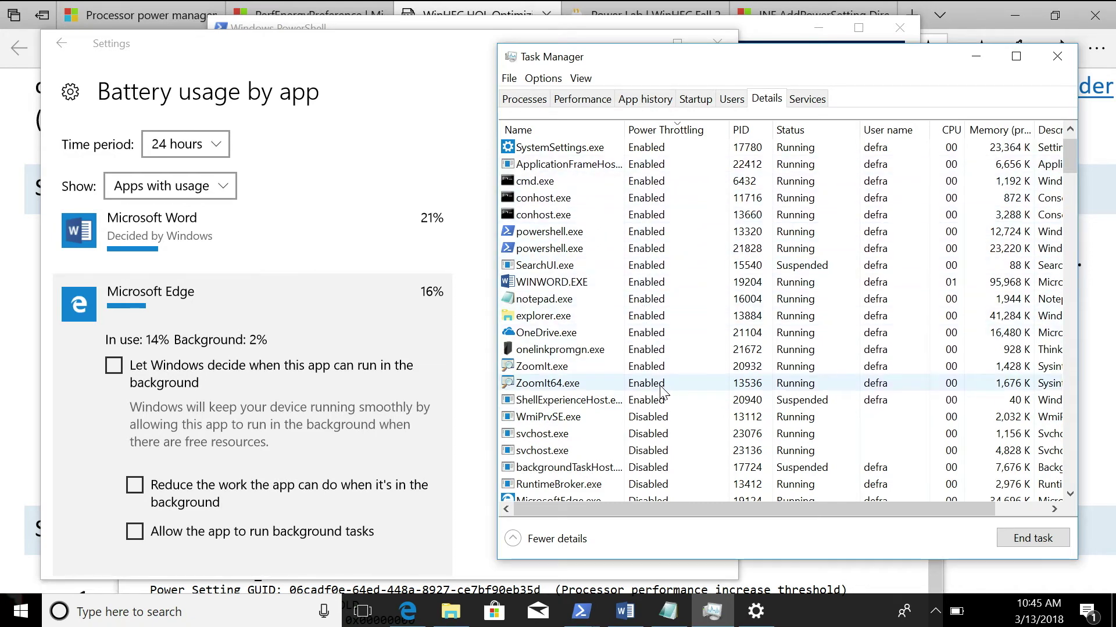
scroll(662, 394, "down", 1)
scroll(663, 389, "down", 1)
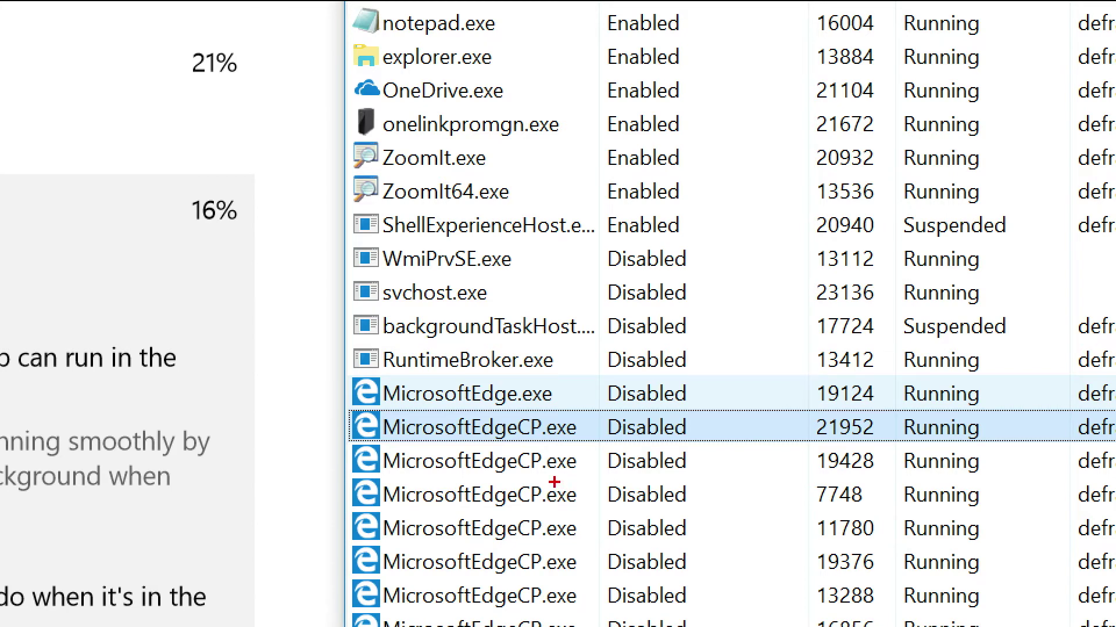
key("Escape")
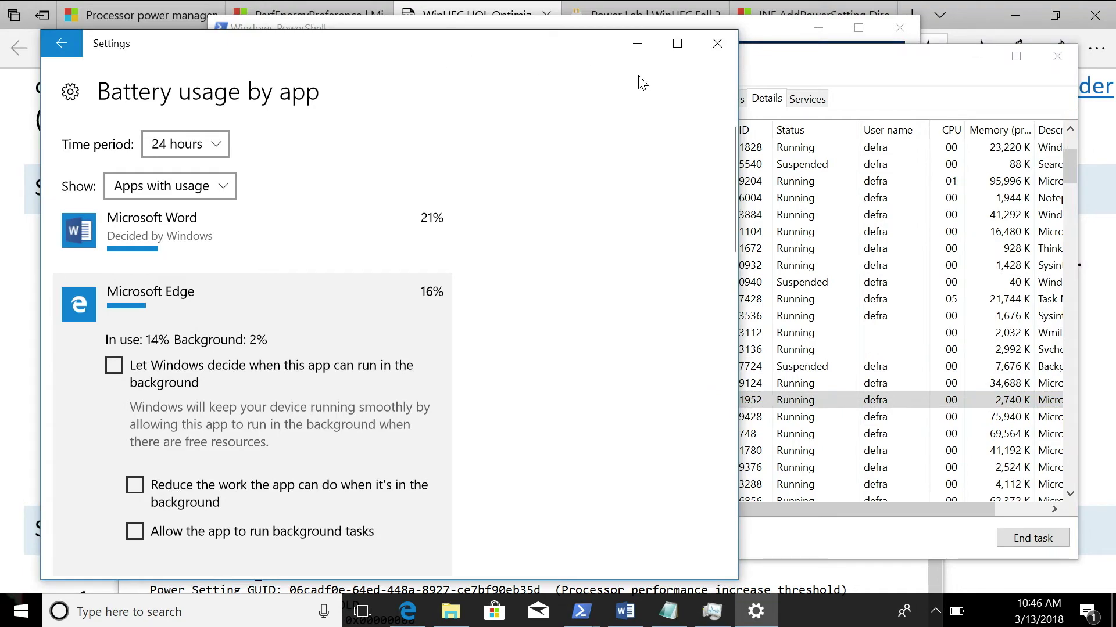
Close the Settings and Task Manager windows and shift the PowerShell window slightly sideways
left_click(719, 43)
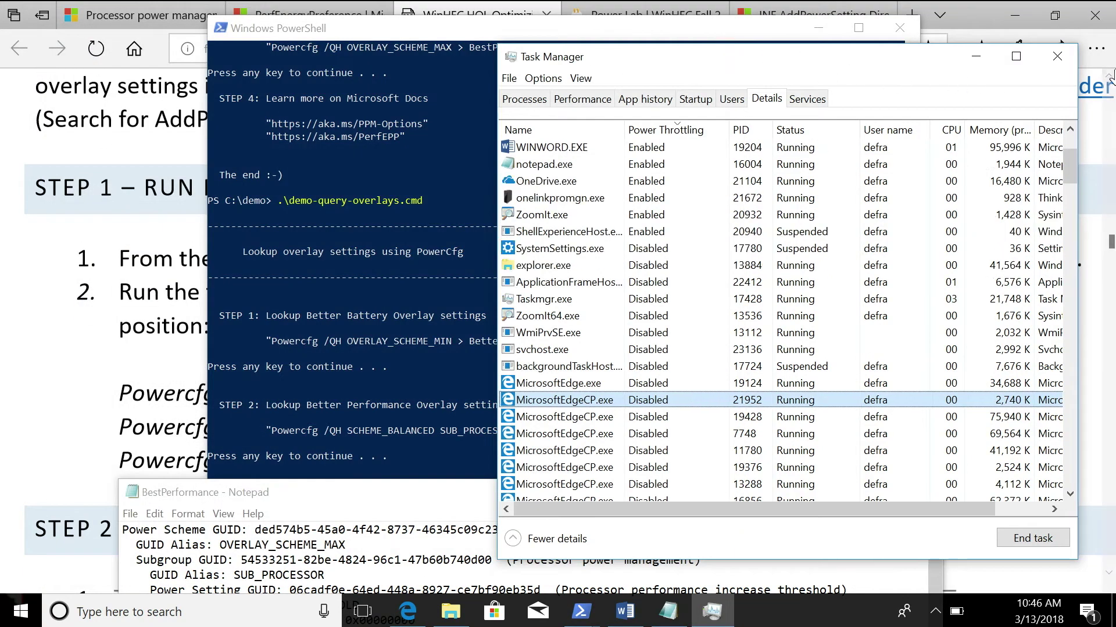
left_click(1057, 56)
left_click_drag(685, 38, 711, 36)
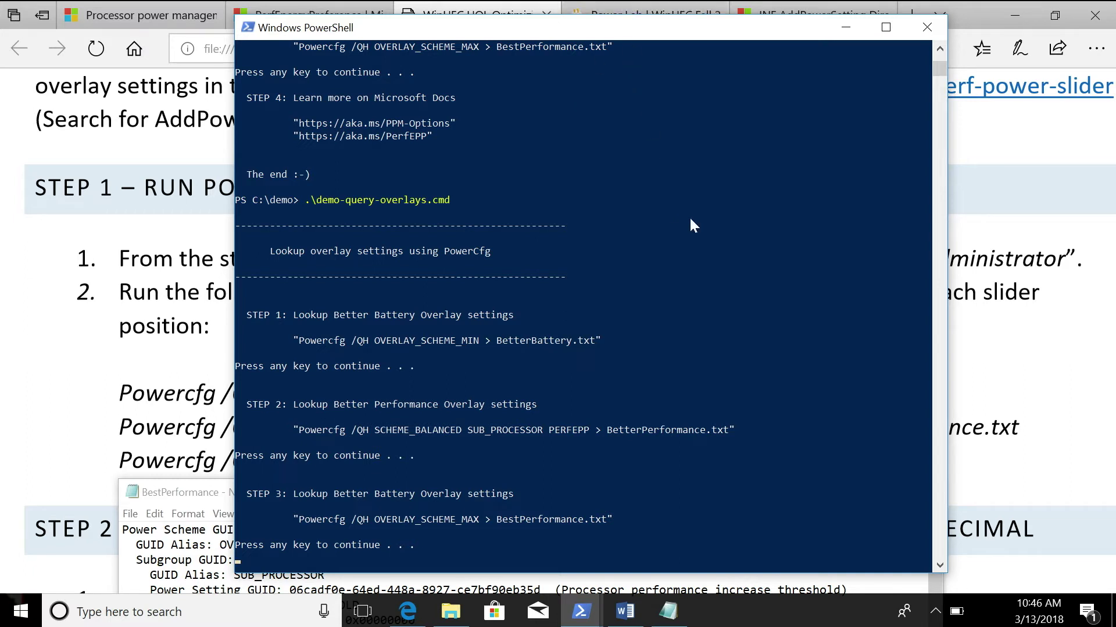
Switch the power mode on battery to Best performance and finally to Battery saver
left_click(963, 613)
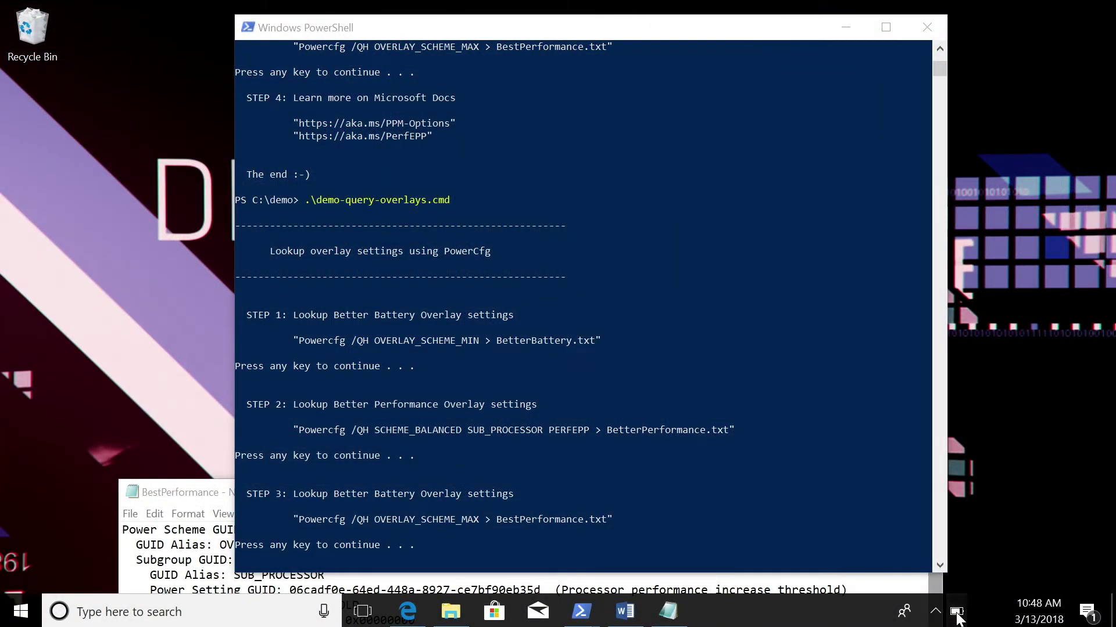
left_click(955, 614)
left_click(1031, 423)
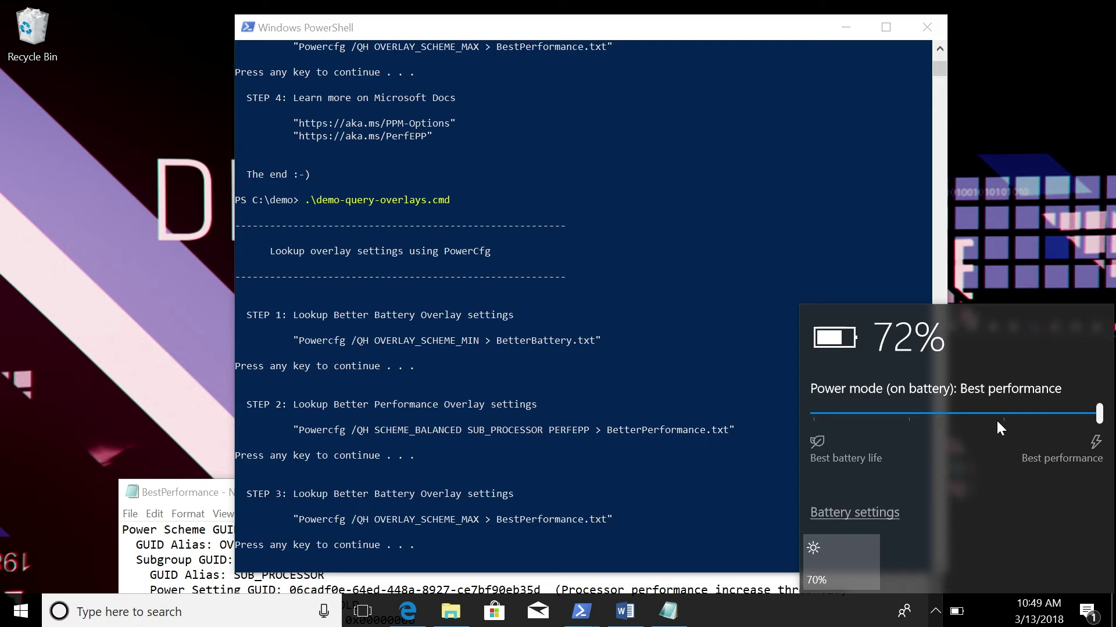
left_click(815, 417)
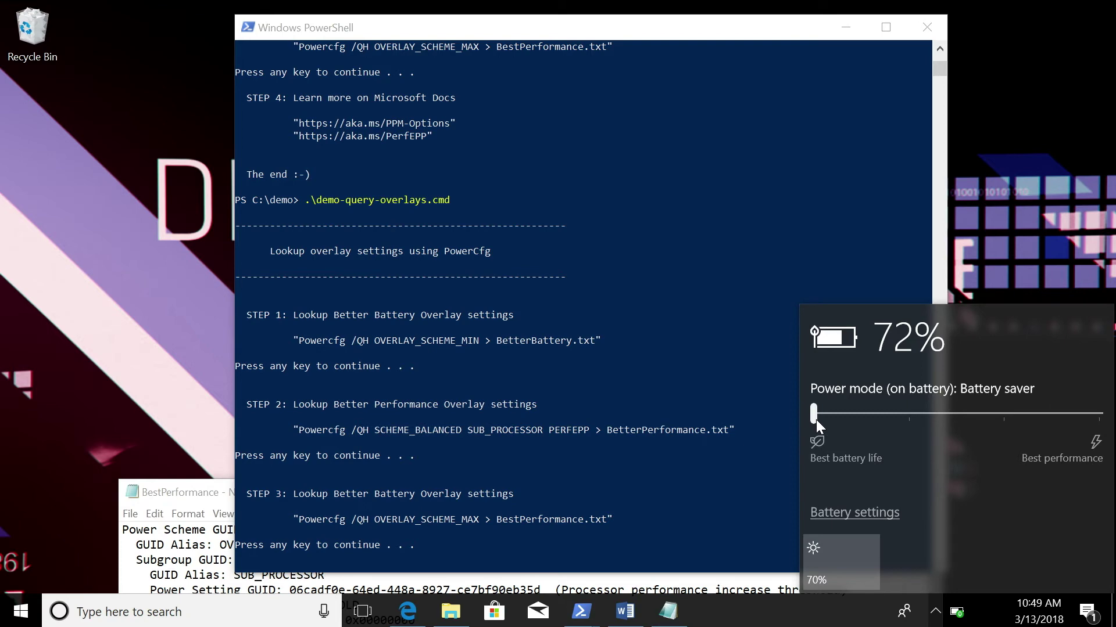